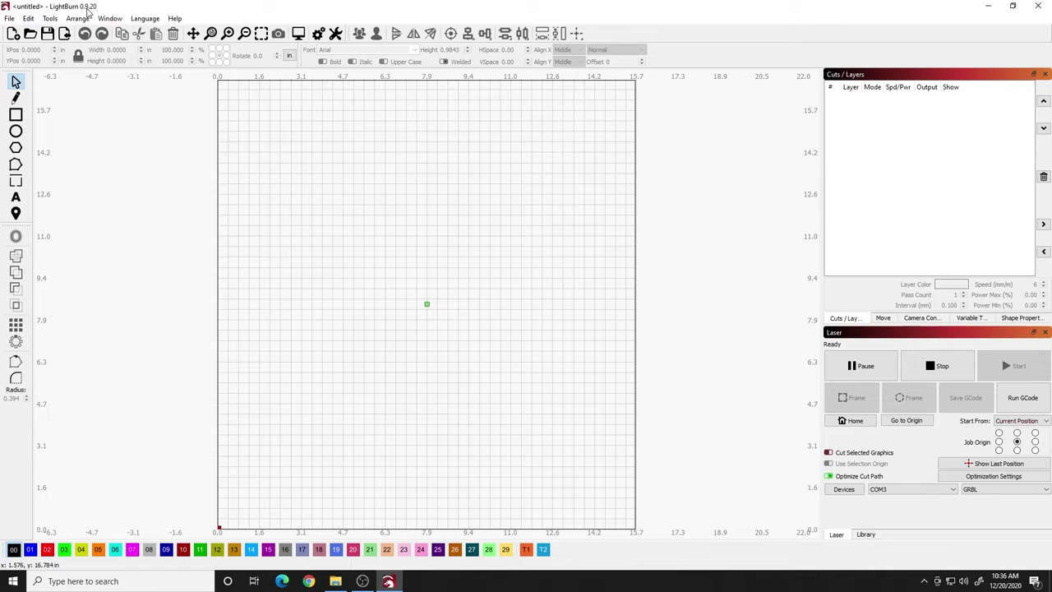
# Draw a rectangle in the upper work area, then unlock its width-height aspect lock
pyautogui.click(16, 115)
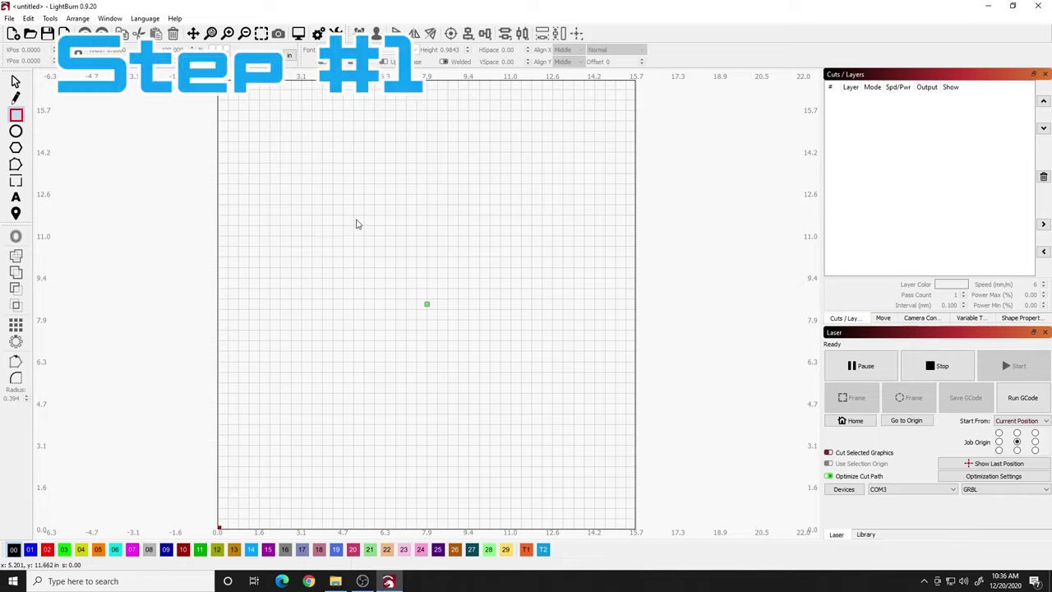
pyautogui.moveTo(342, 204)
pyautogui.mouseDown()
pyautogui.moveTo(384, 264)
pyautogui.moveTo(399, 263)
pyautogui.mouseUp()
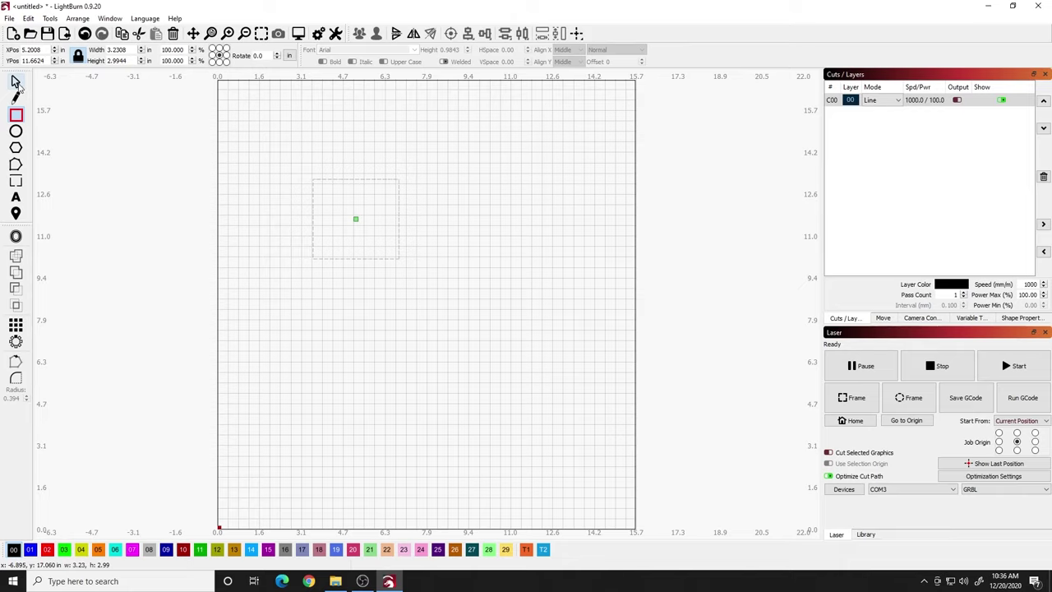
pyautogui.click(16, 82)
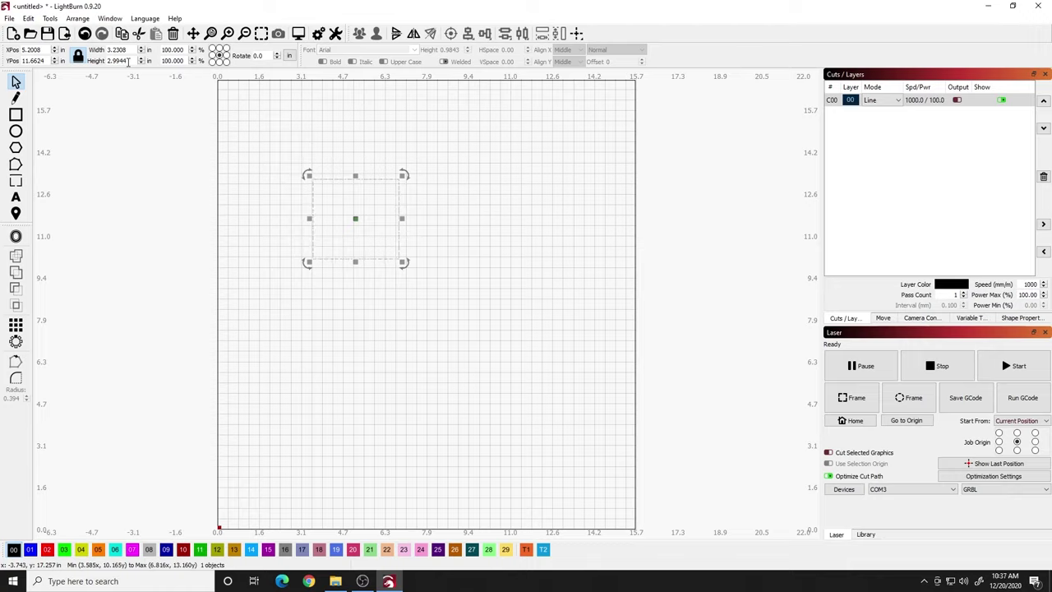
pyautogui.click(78, 56)
# Resize the rectangle to a 4 × 4 in square
pyautogui.moveTo(130, 53); pyautogui.dragTo(107, 51)
pyautogui.write('4')
pyautogui.press('Tab')
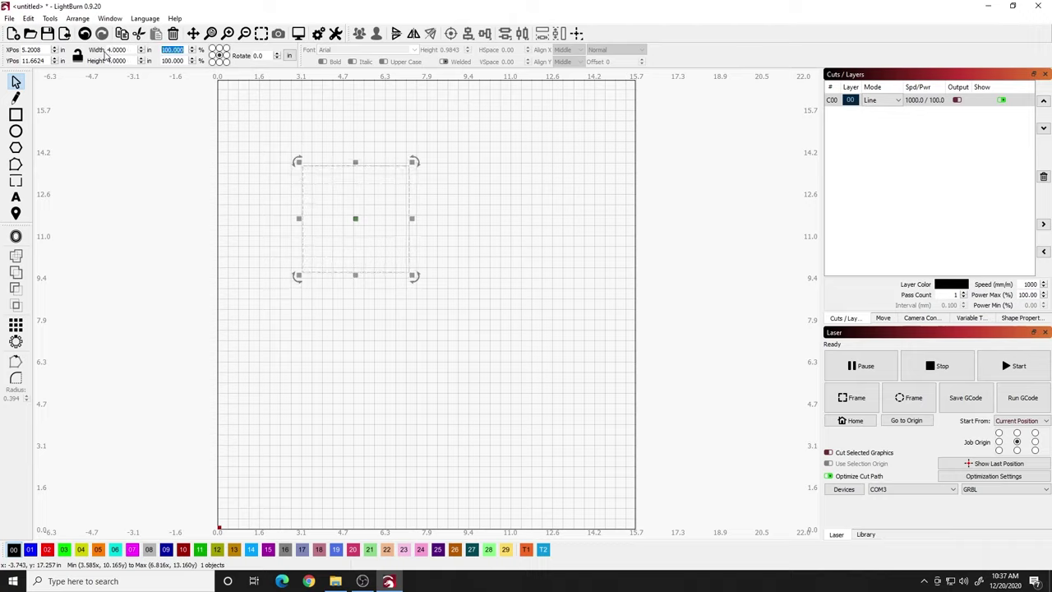
pyautogui.click(78, 56)
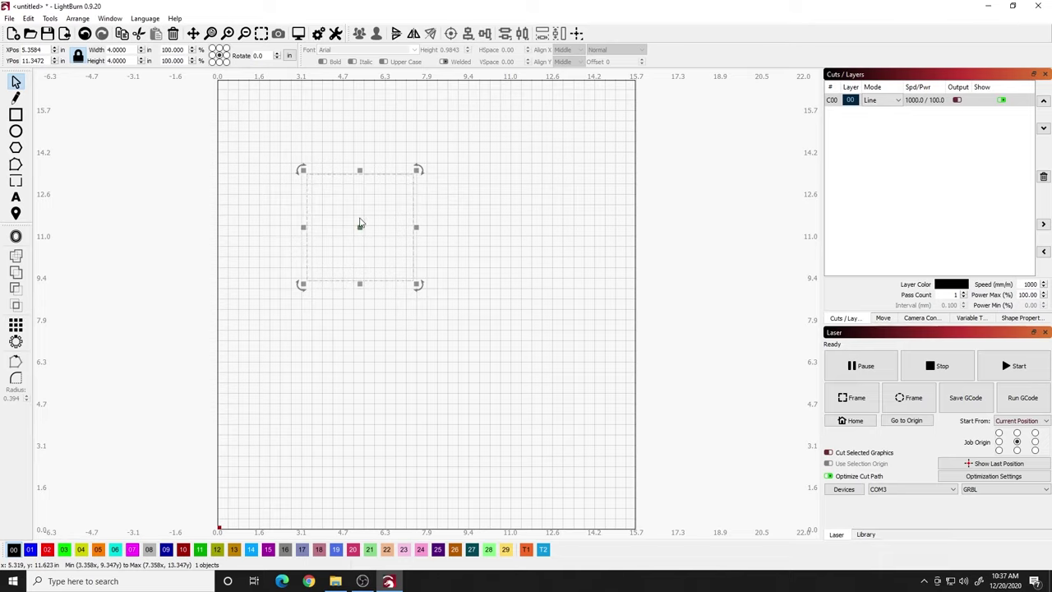
# Move the square to the middle of the bed and put it on blue layer 01
pyautogui.moveTo(362, 226); pyautogui.dragTo(398, 293)
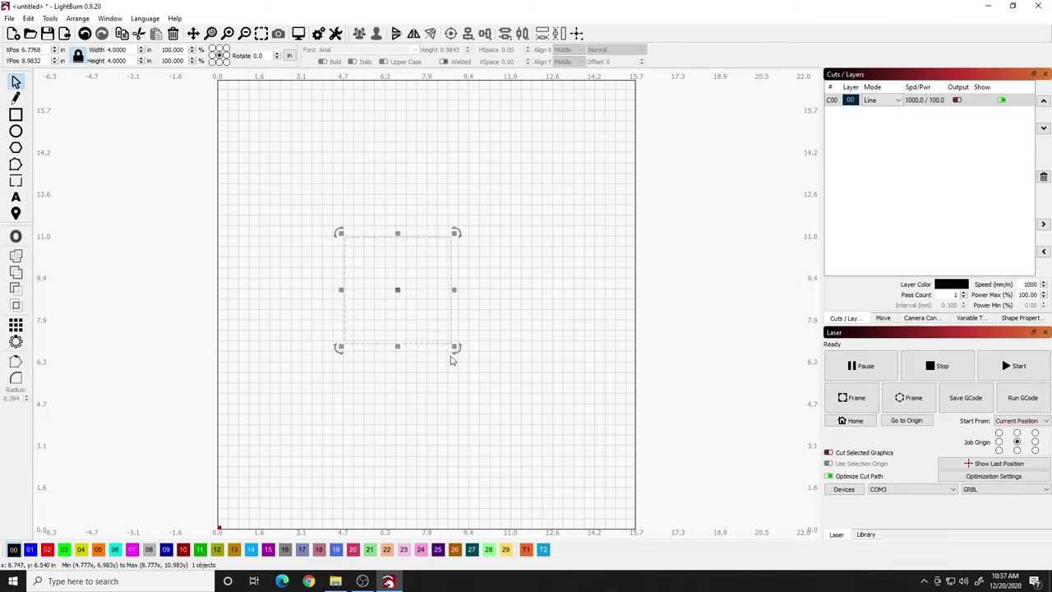
pyautogui.moveTo(395, 288); pyautogui.dragTo(406, 291)
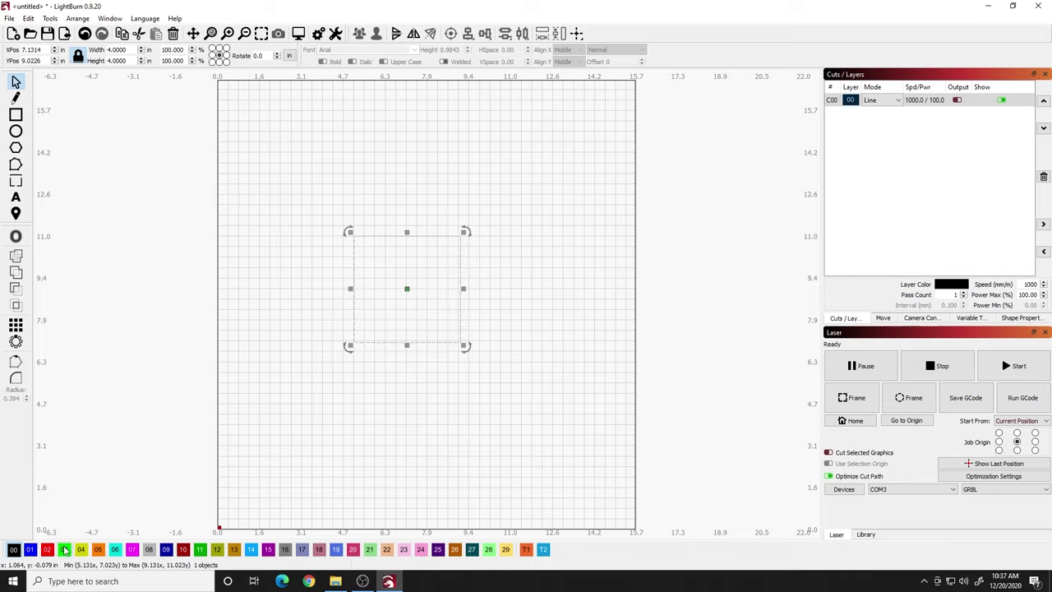
pyautogui.click(31, 549)
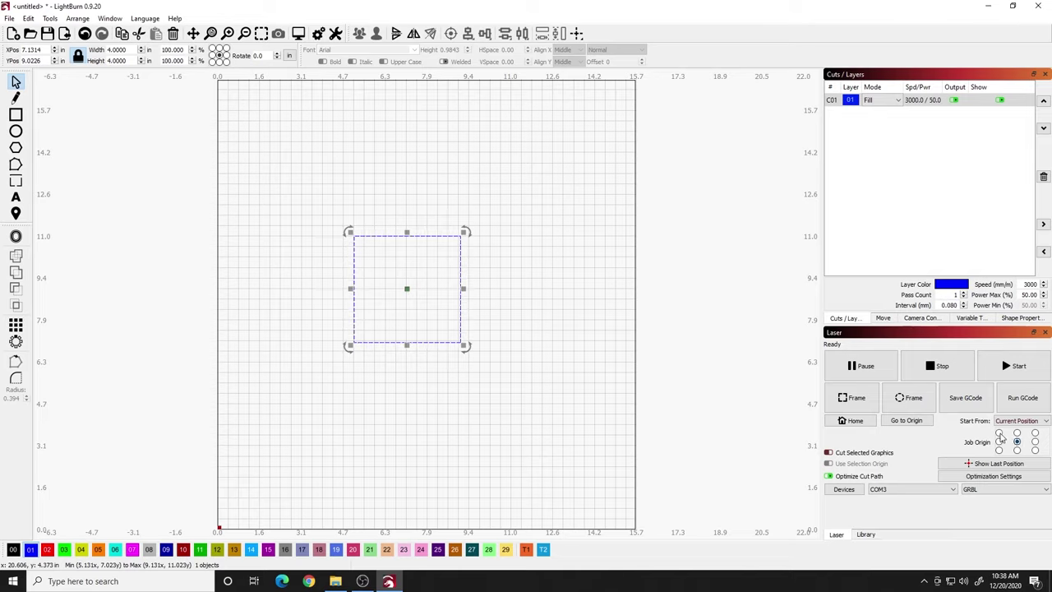
pyautogui.click(999, 434)
pyautogui.click(1016, 442)
pyautogui.click(883, 318)
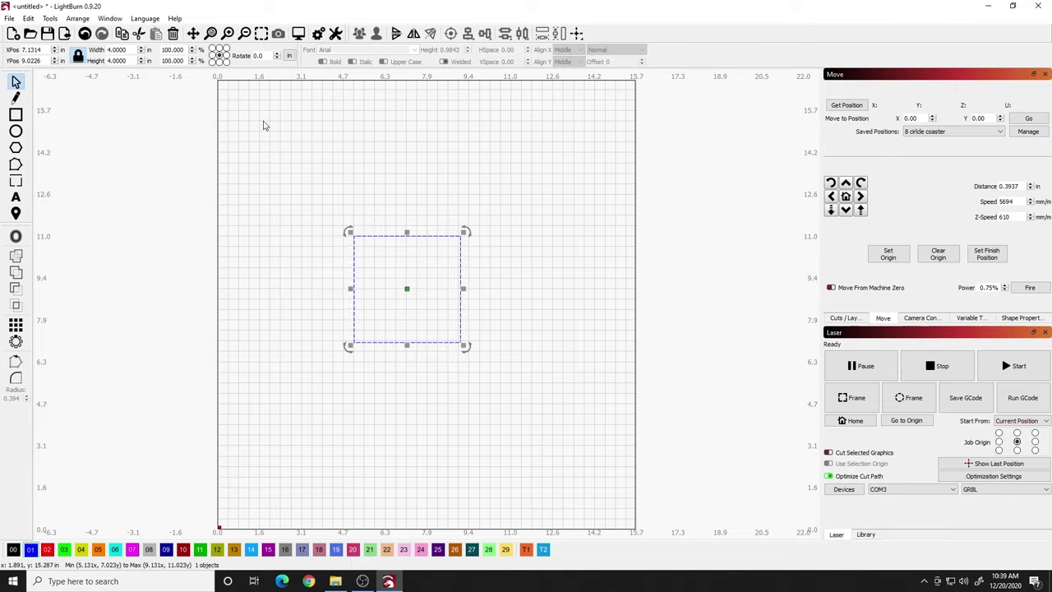
# Review and confirm the Device Settings, then test-fire the laser
pyautogui.click(26, 18)
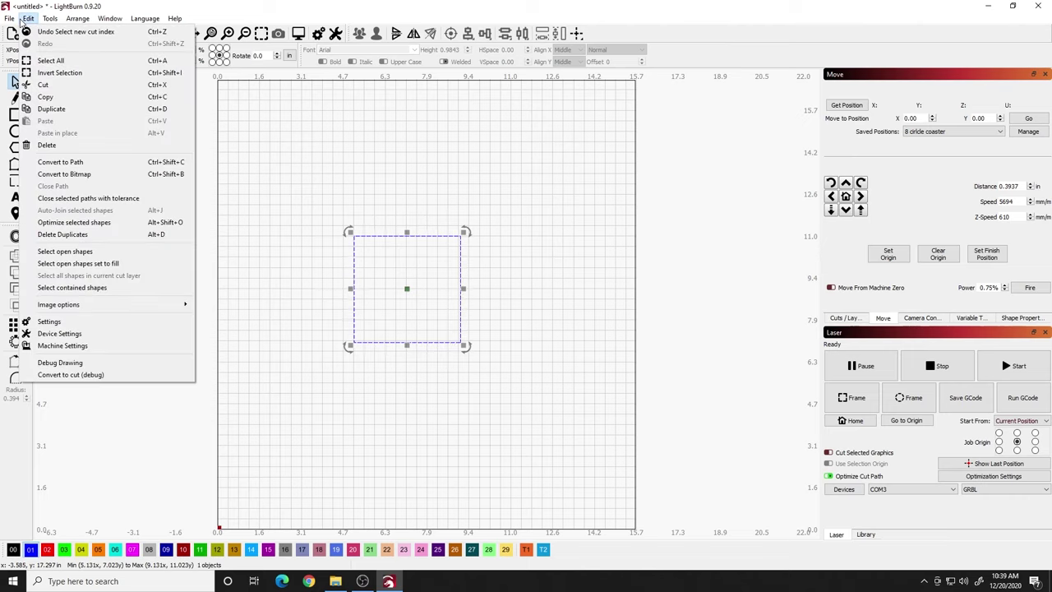
pyautogui.click(96, 334)
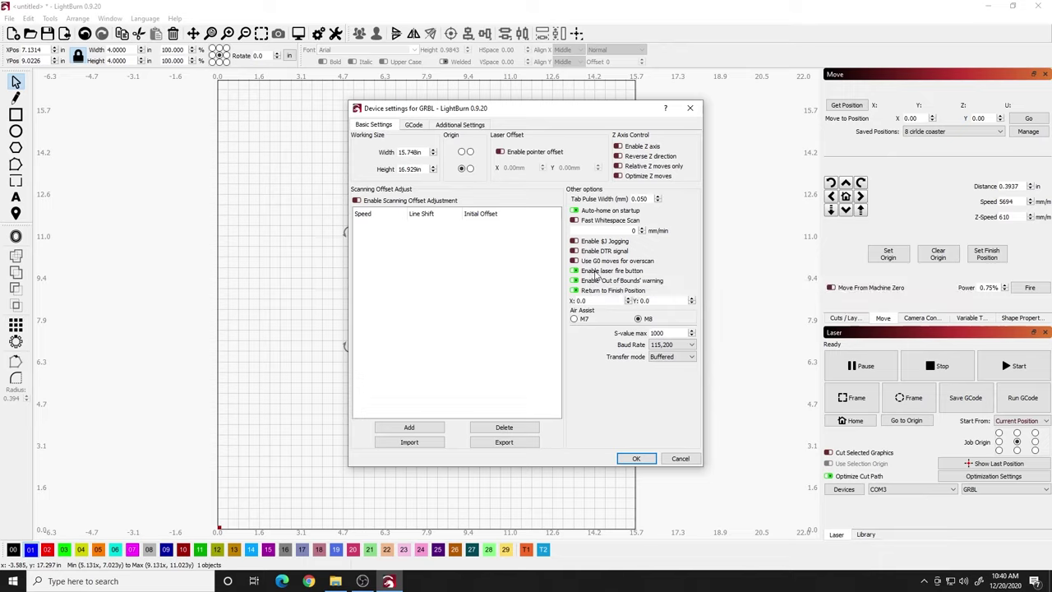
pyautogui.click(637, 459)
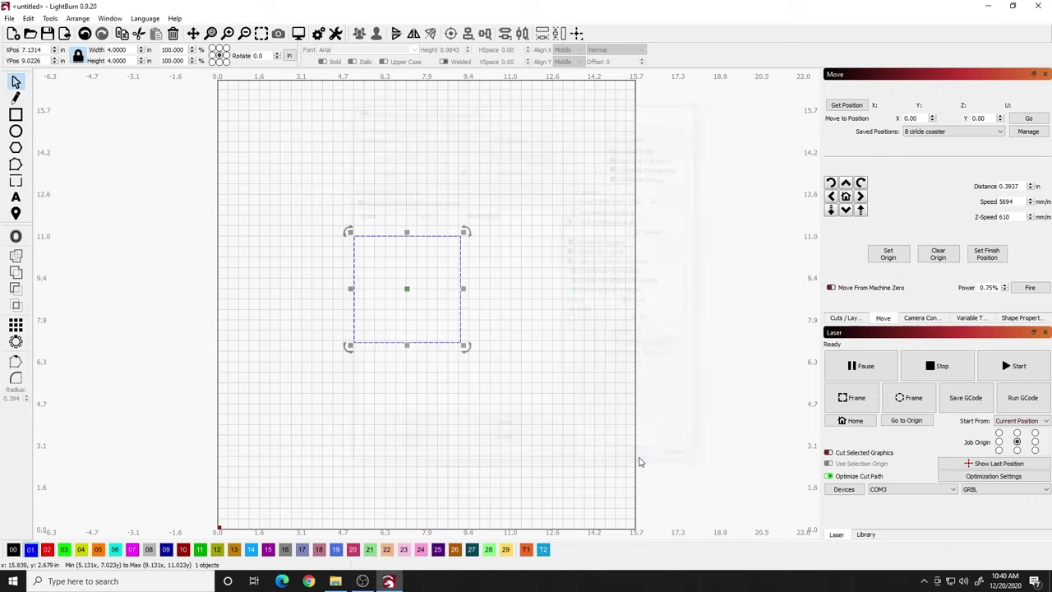
pyautogui.click(1018, 292)
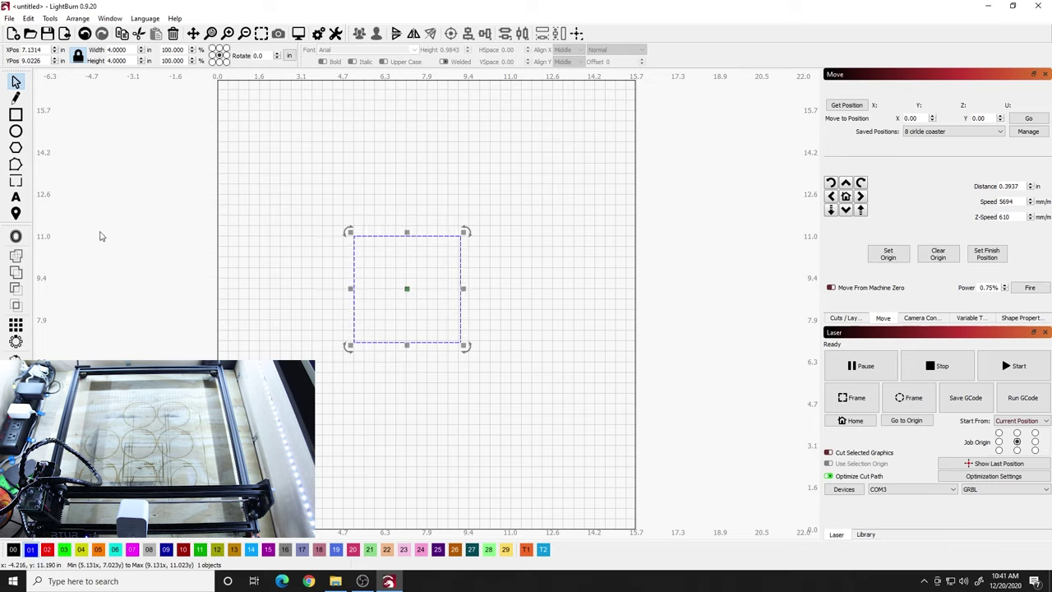
# Send the laser head to the square's centre at X 7.131, Y 9.023, then return to Select
pyautogui.click(16, 214)
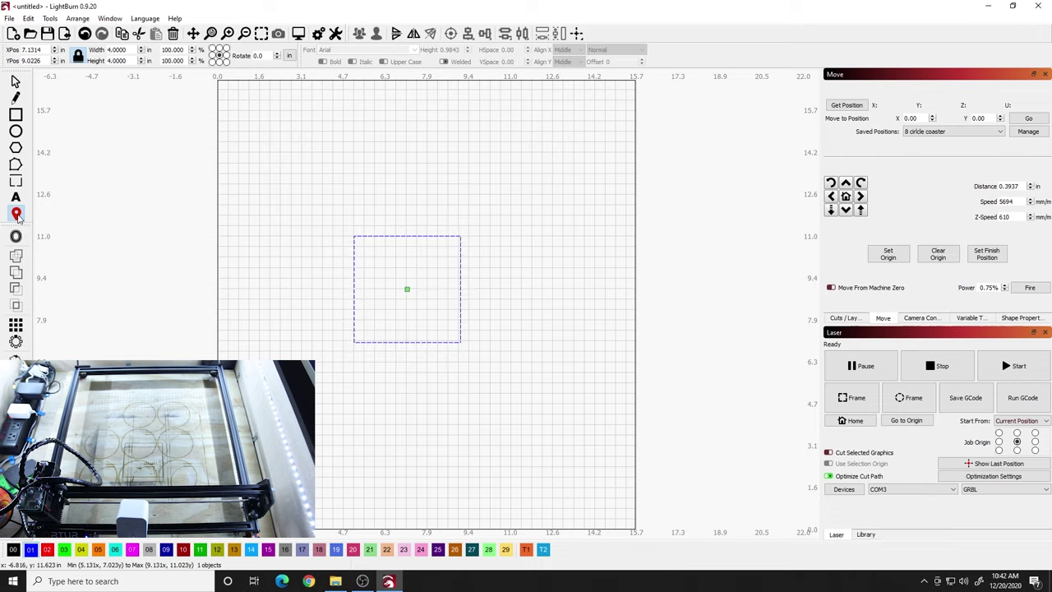
pyautogui.click(17, 216)
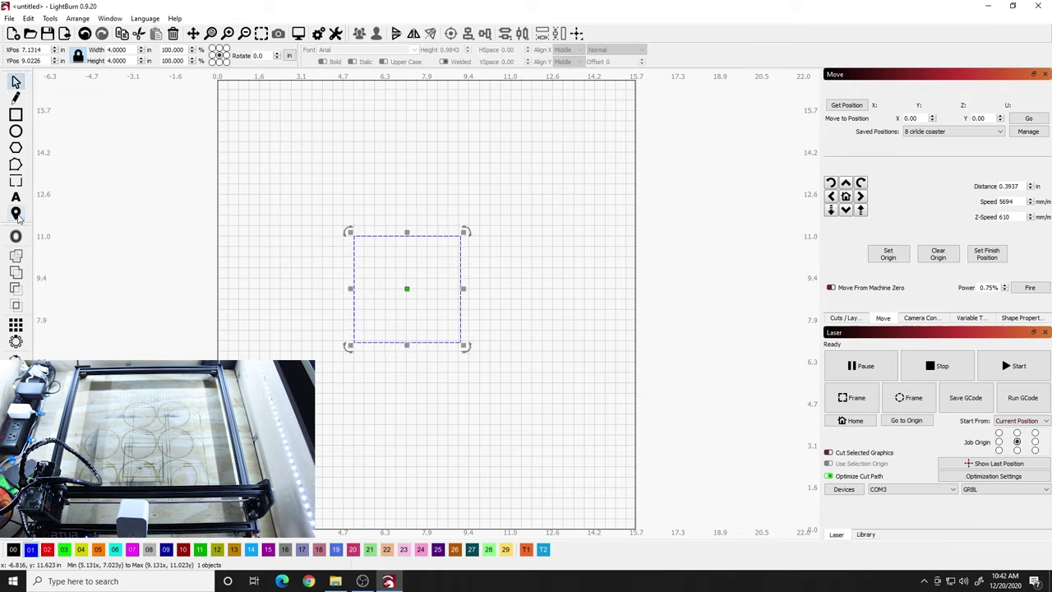
pyautogui.click(17, 216)
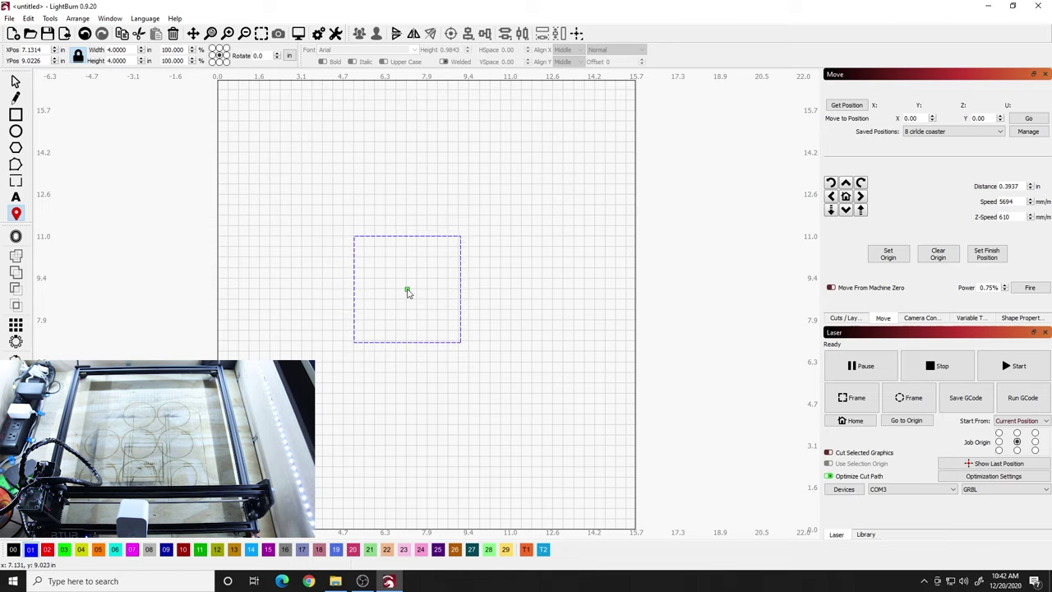
pyautogui.click(408, 291)
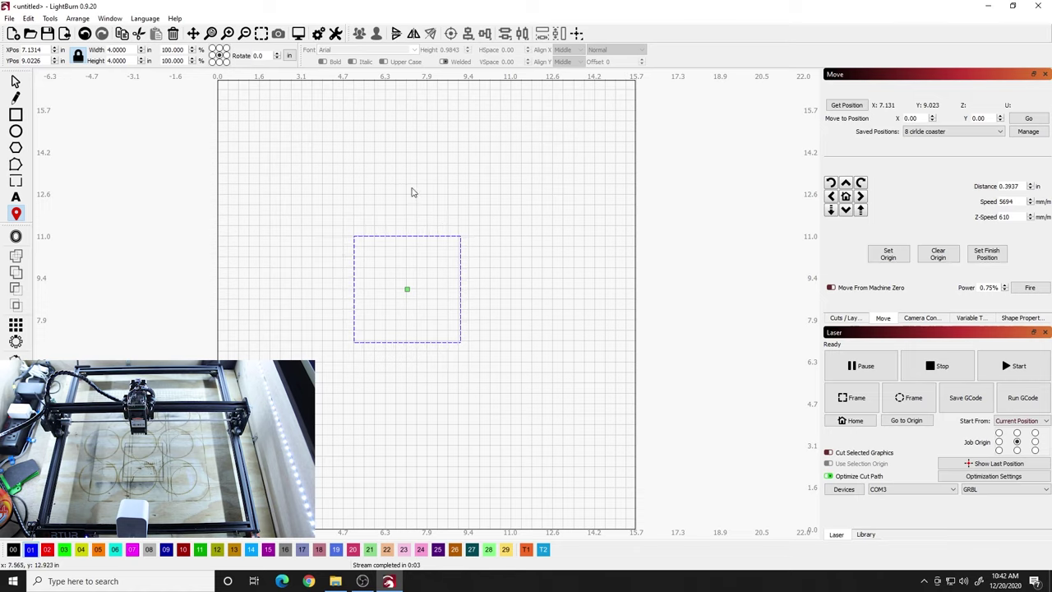
pyautogui.press('Escape')
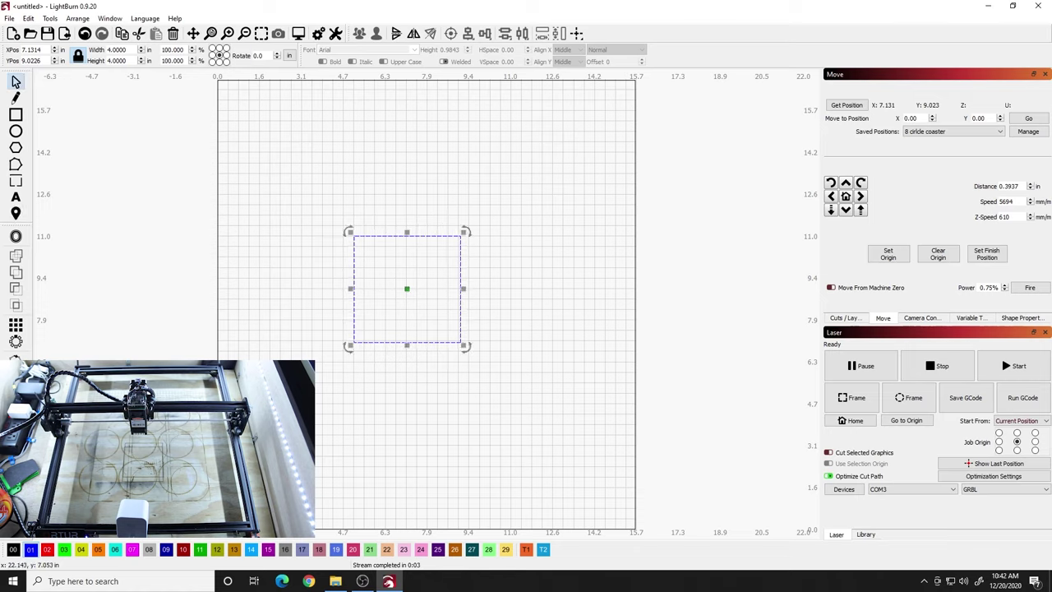
pyautogui.click(1026, 294)
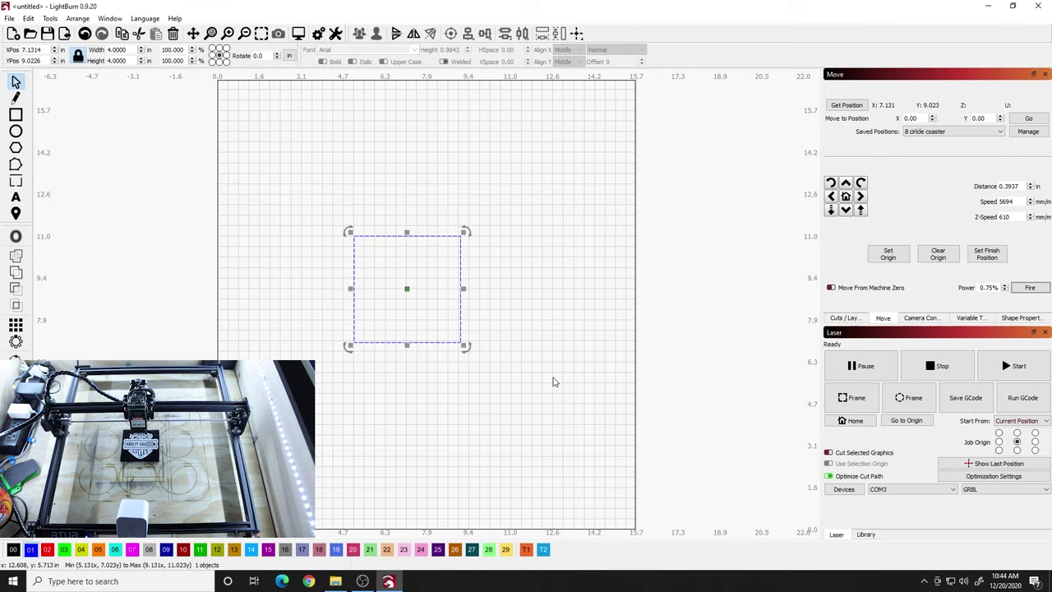
# Frame the 4-inch square repeatedly, raising test-fire power to 1.50% along the way
pyautogui.click(851, 398)
pyautogui.click(851, 398)
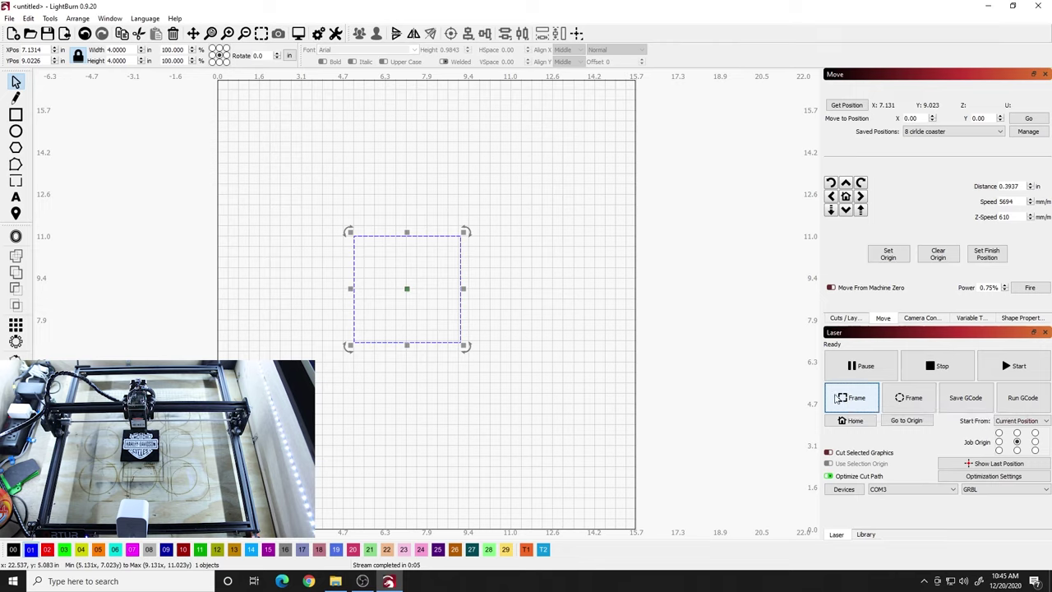
pyautogui.click(1005, 285)
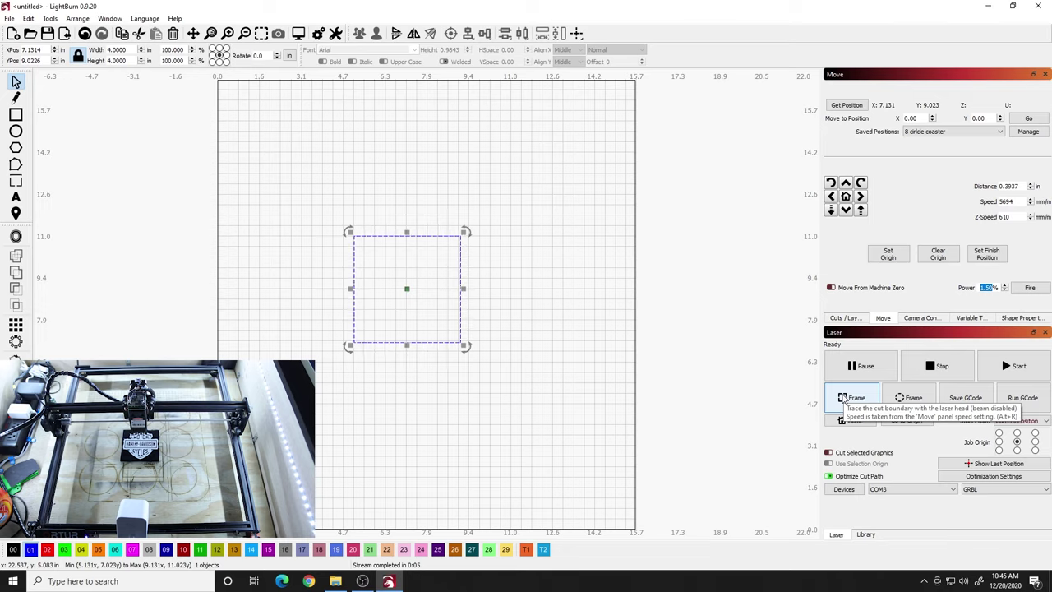
pyautogui.click(843, 398)
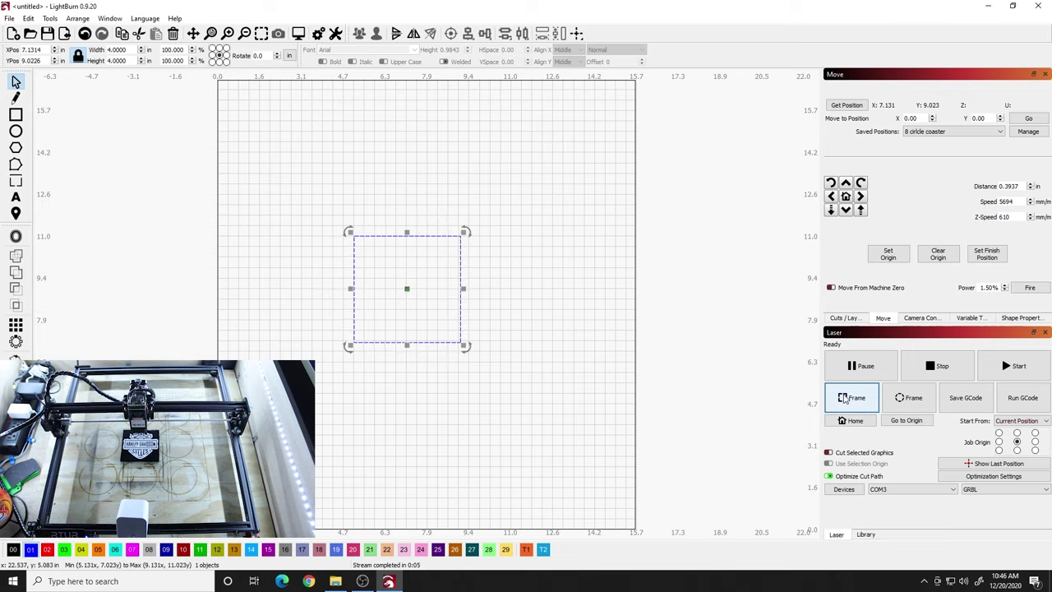
pyautogui.click(844, 398)
pyautogui.click(852, 398)
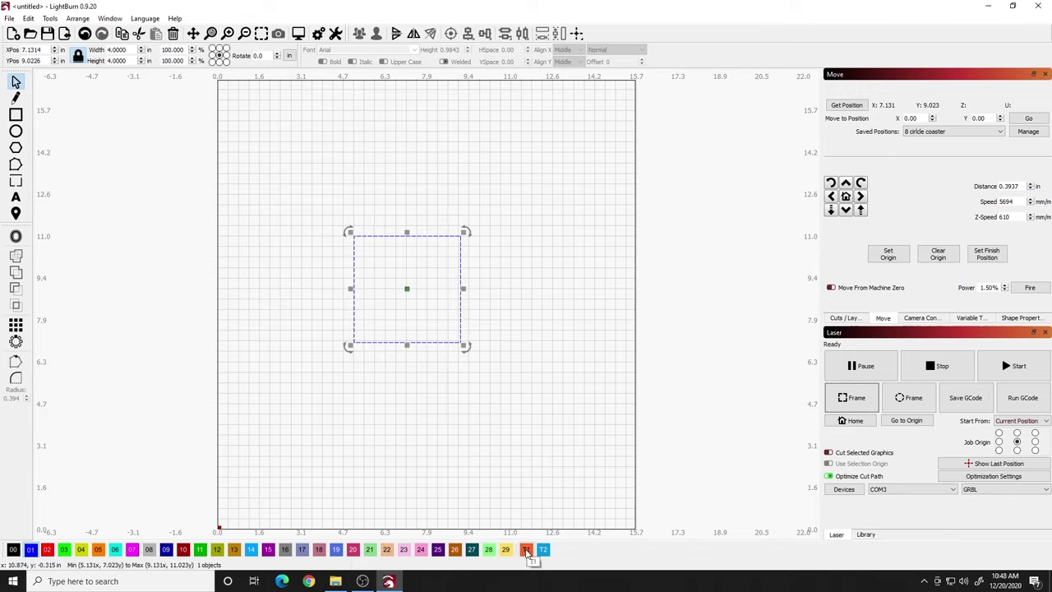
# Assign the square to orange tool layer T1 and toggle T1's Show switch off and on
pyautogui.click(527, 551)
pyautogui.click(390, 416)
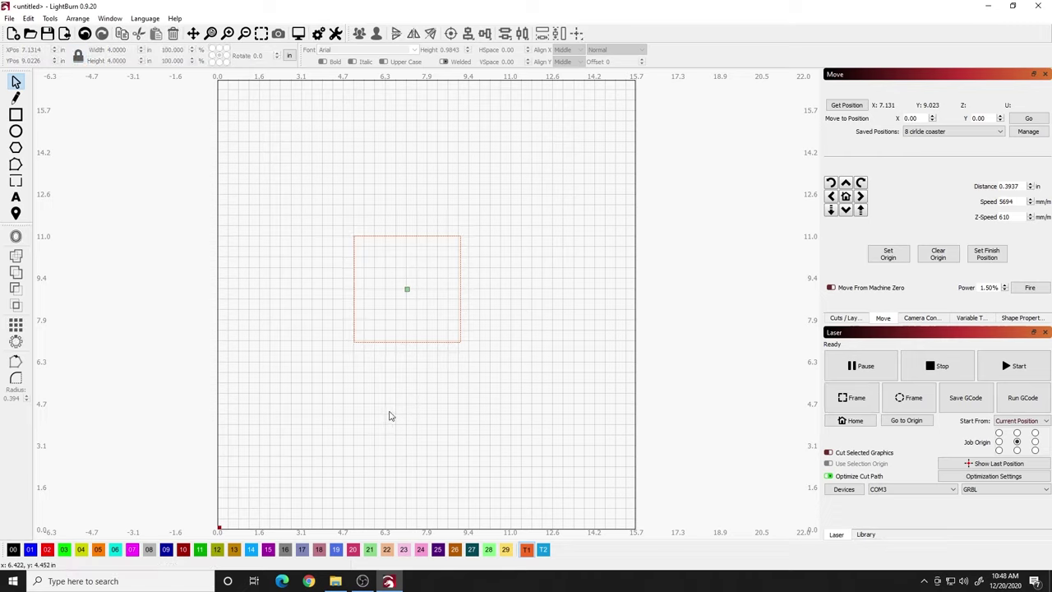
pyautogui.click(846, 319)
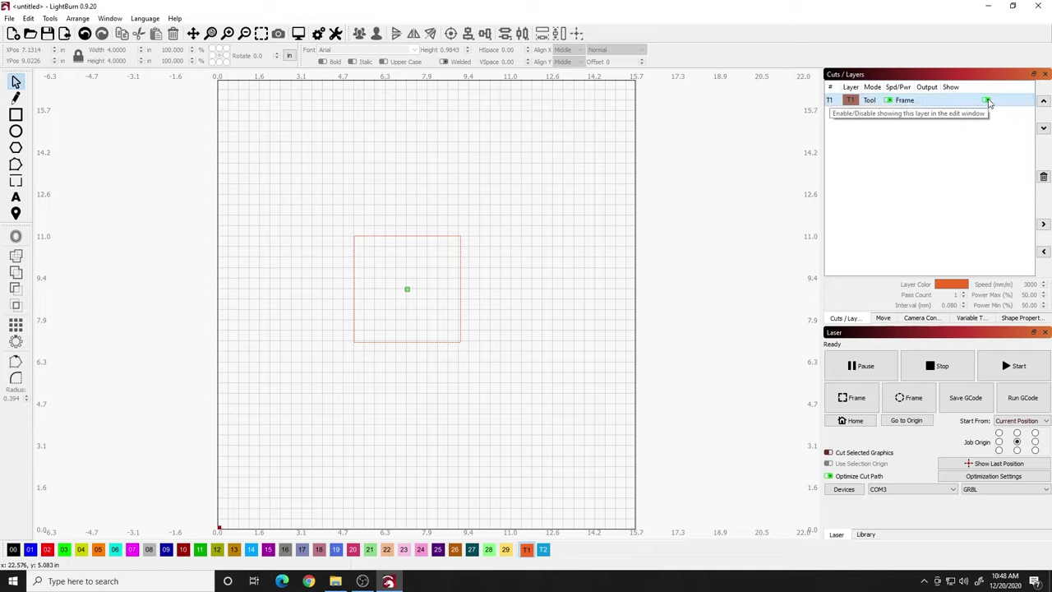
pyautogui.click(987, 100)
pyautogui.click(987, 101)
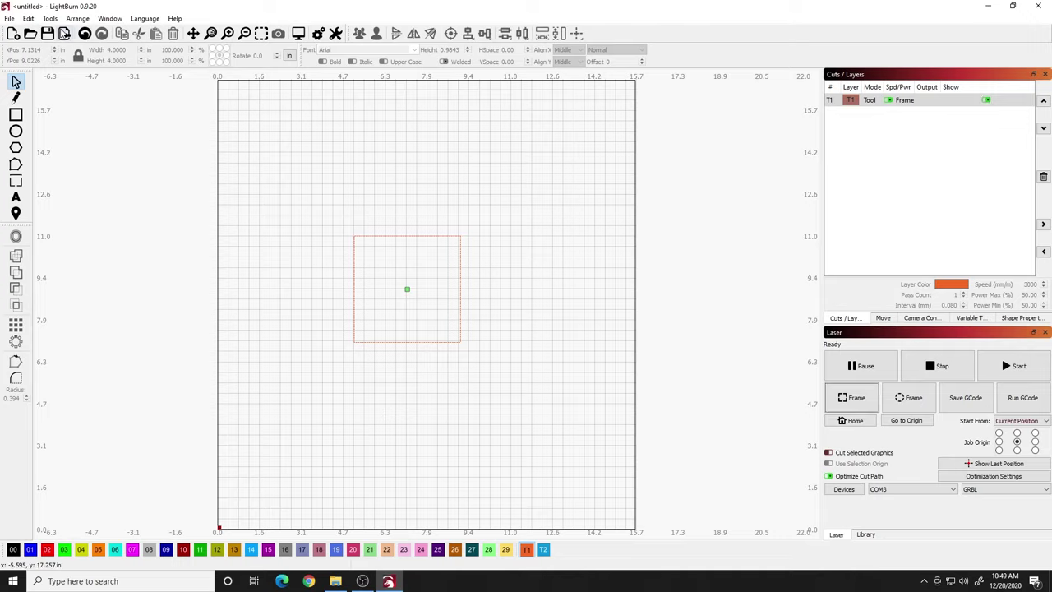
# Import 'Coffee I need (The child) Coaster.png' and place it below the orange square
pyautogui.click(64, 34)
pyautogui.click(127, 115)
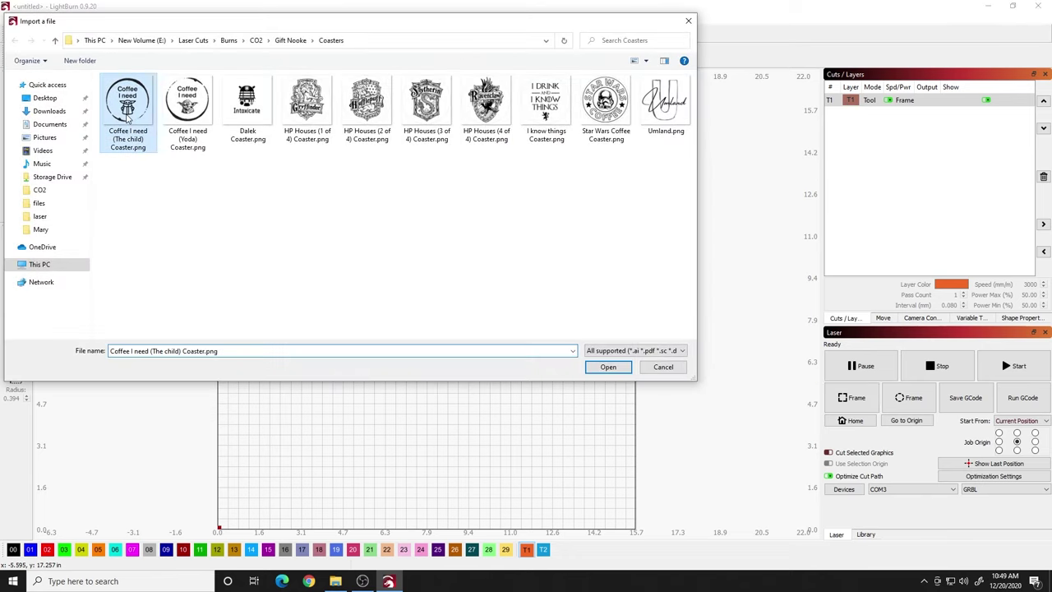
pyautogui.doubleClick(127, 115)
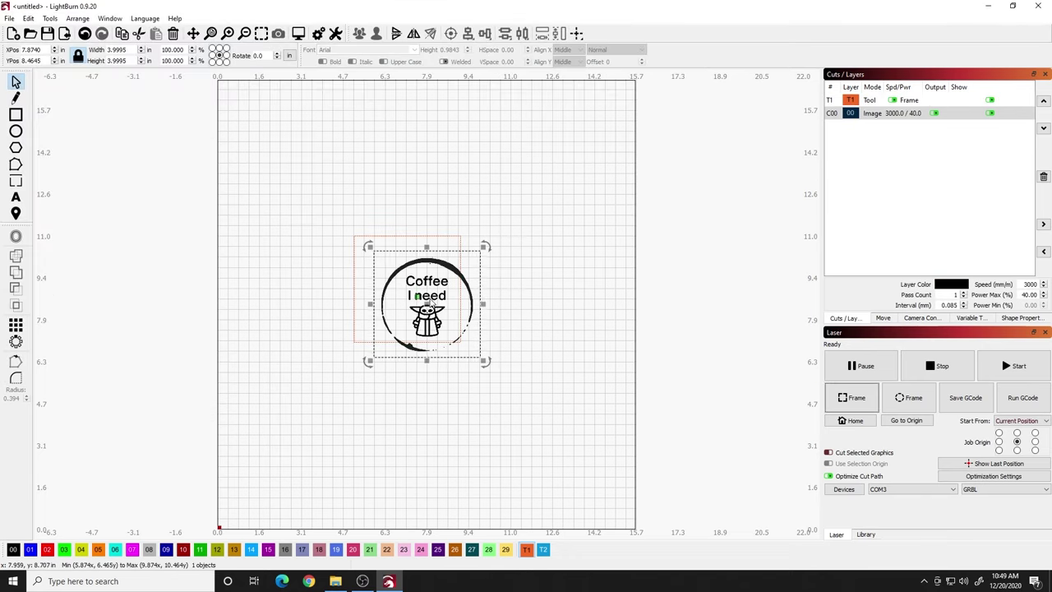
pyautogui.moveTo(428, 303); pyautogui.dragTo(411, 427)
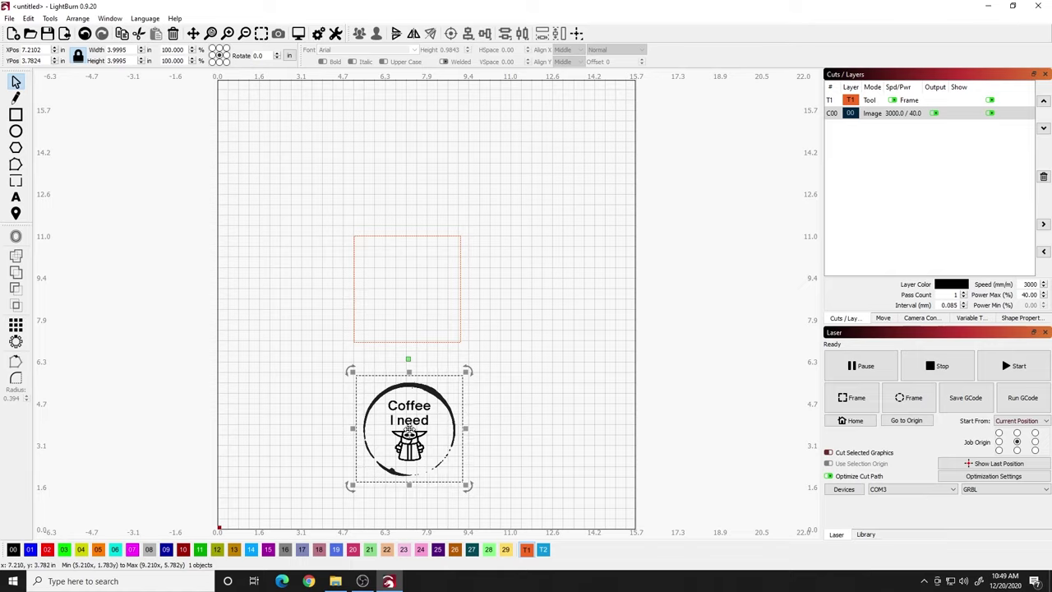
# Snap the coffee image centred in the T1 square at X 7.1314, Y 9.0226, then deselect
pyautogui.click(409, 428)
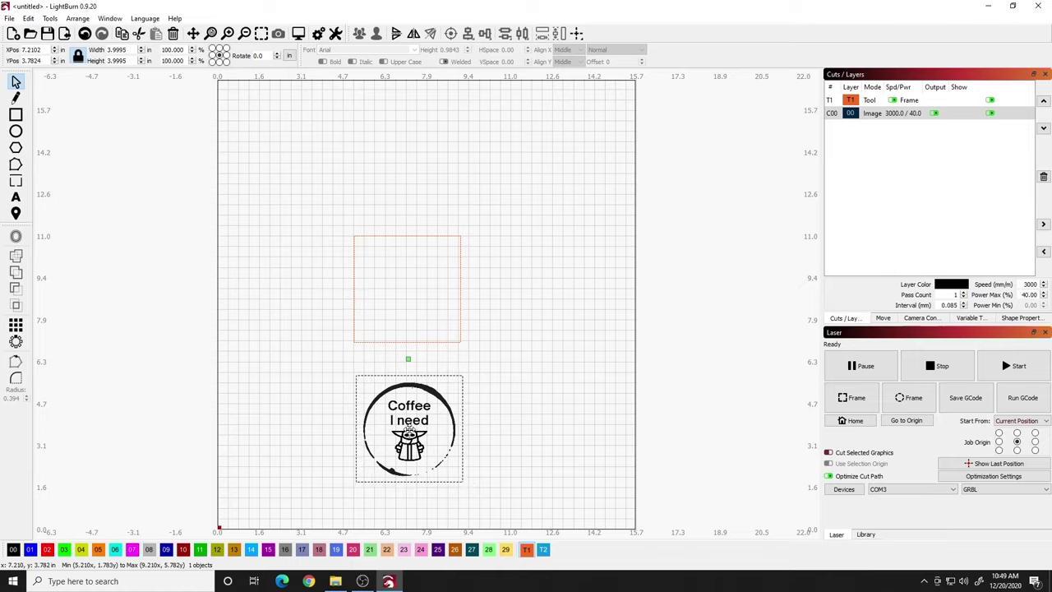
pyautogui.moveTo(409, 428); pyautogui.dragTo(407, 290)
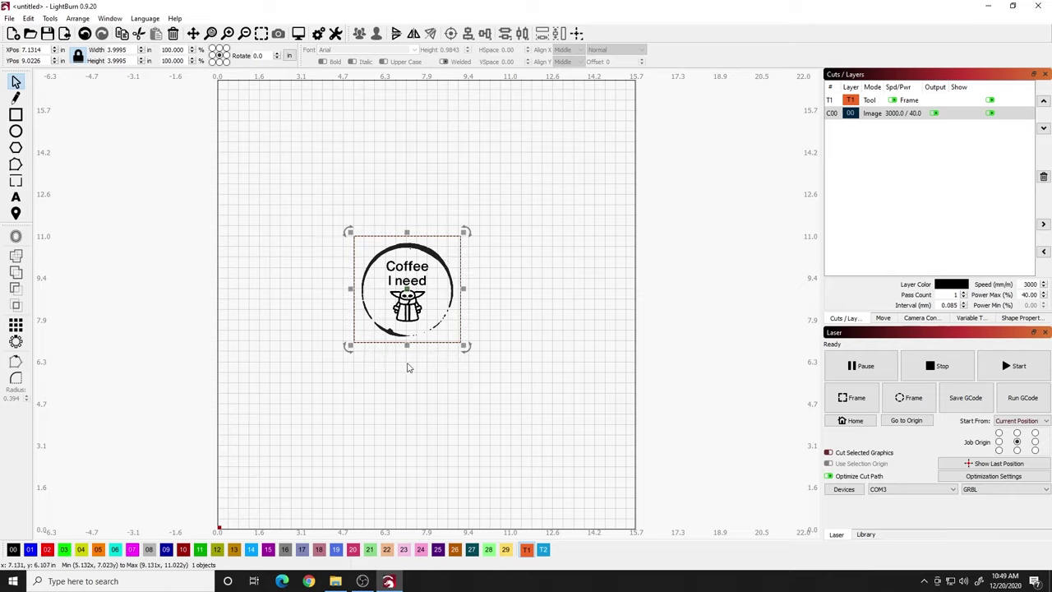
pyautogui.press('Escape')
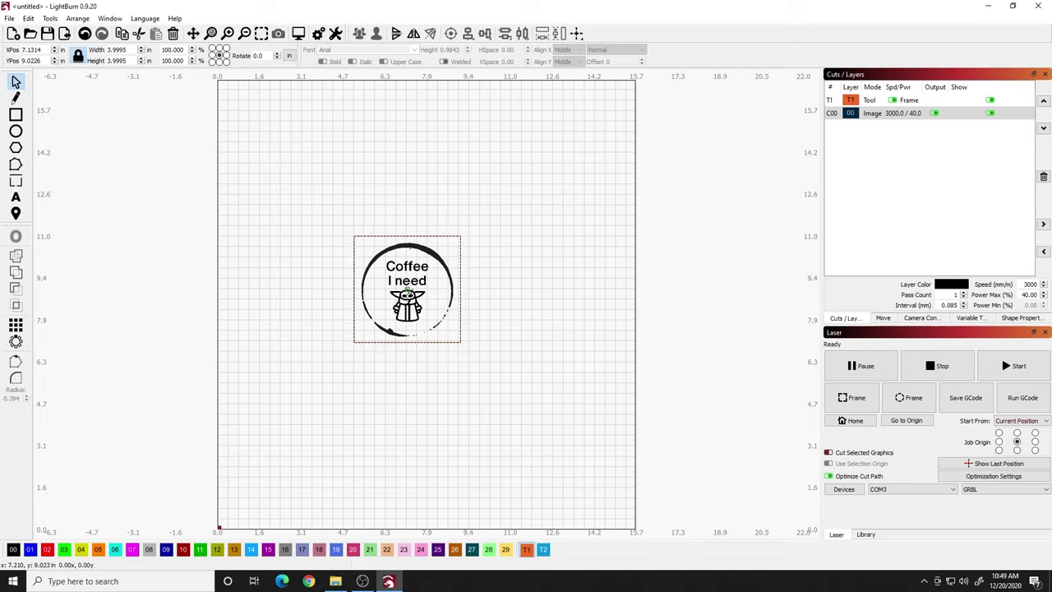
pyautogui.moveTo(408, 288)
pyautogui.mouseDown()
pyautogui.moveTo(408, 302)
pyautogui.moveTo(407, 287)
pyautogui.mouseUp()
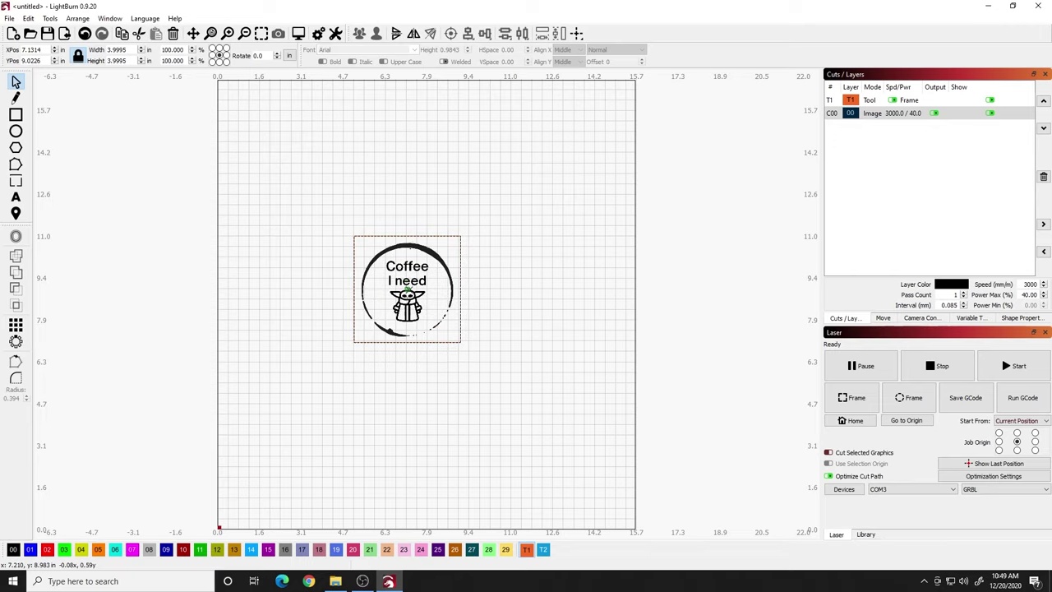
pyautogui.click(345, 276)
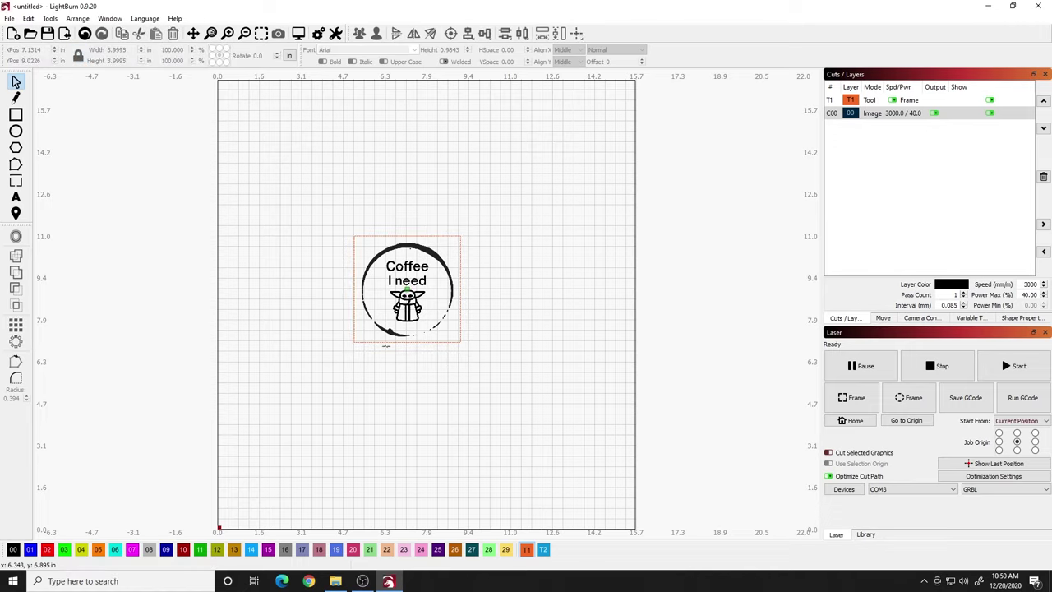
# Frame the design, then move the coffee image onto blue layer 01
pyautogui.click(846, 399)
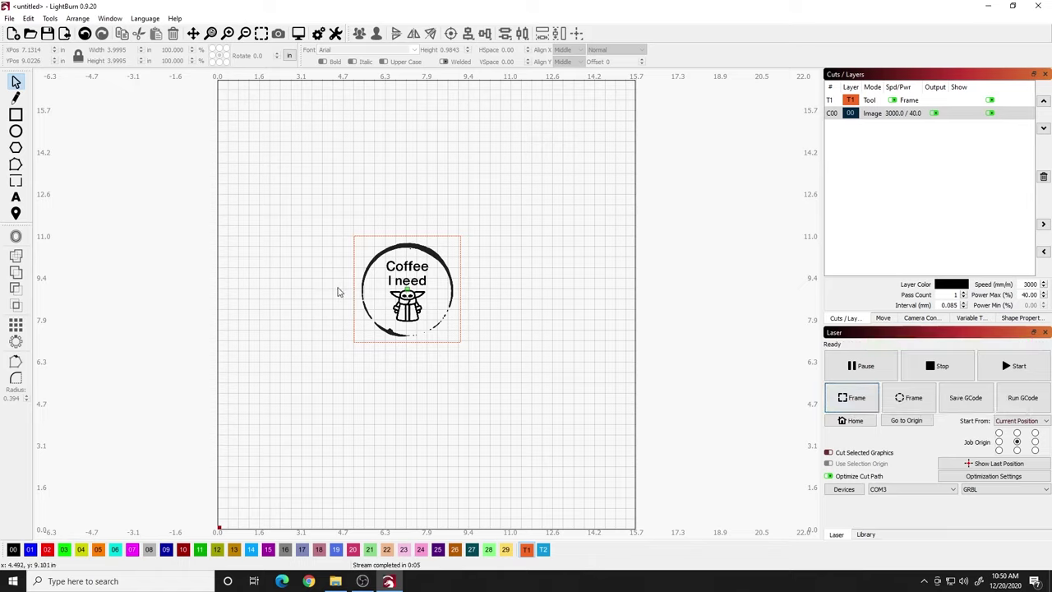
pyautogui.click(395, 329)
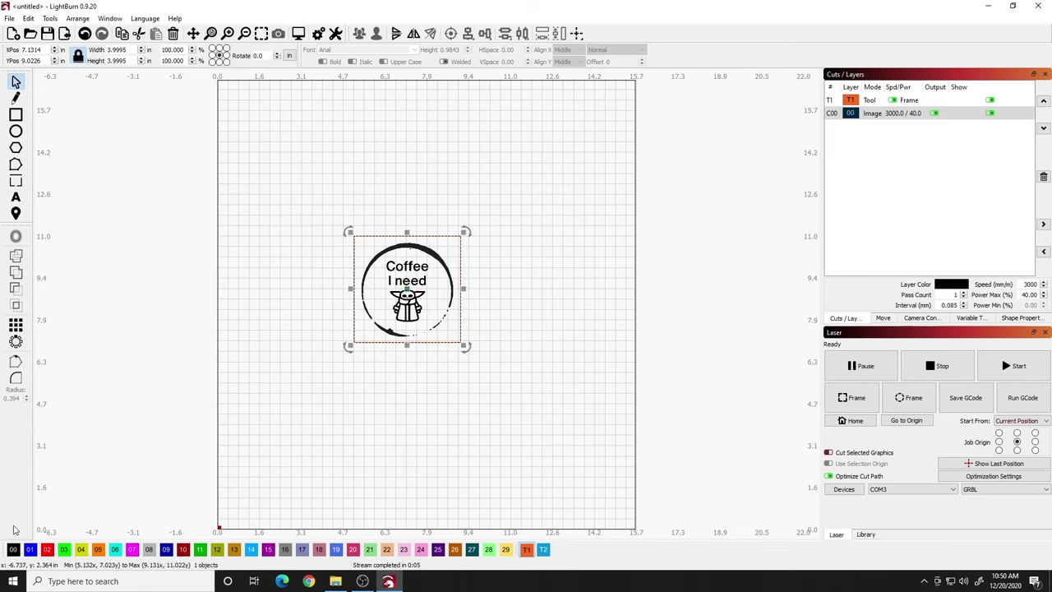
pyautogui.click(30, 550)
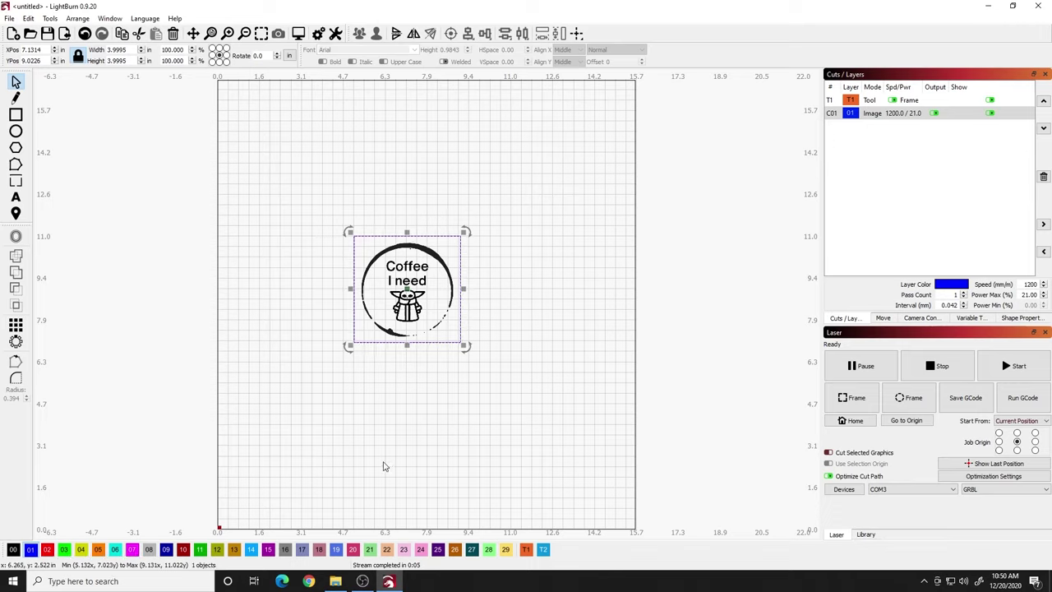
pyautogui.click(366, 432)
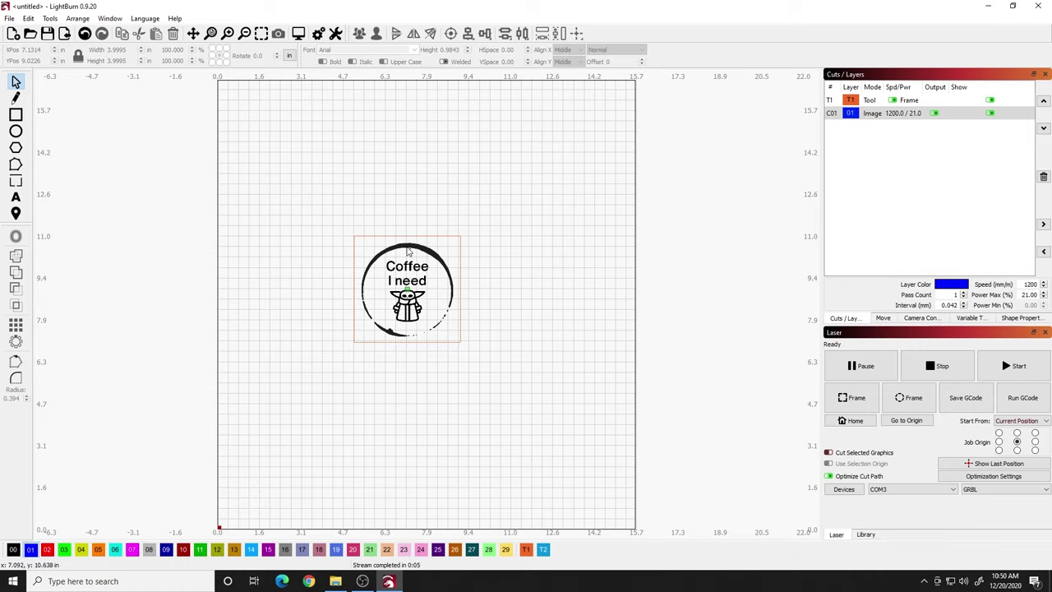
pyautogui.click(408, 253)
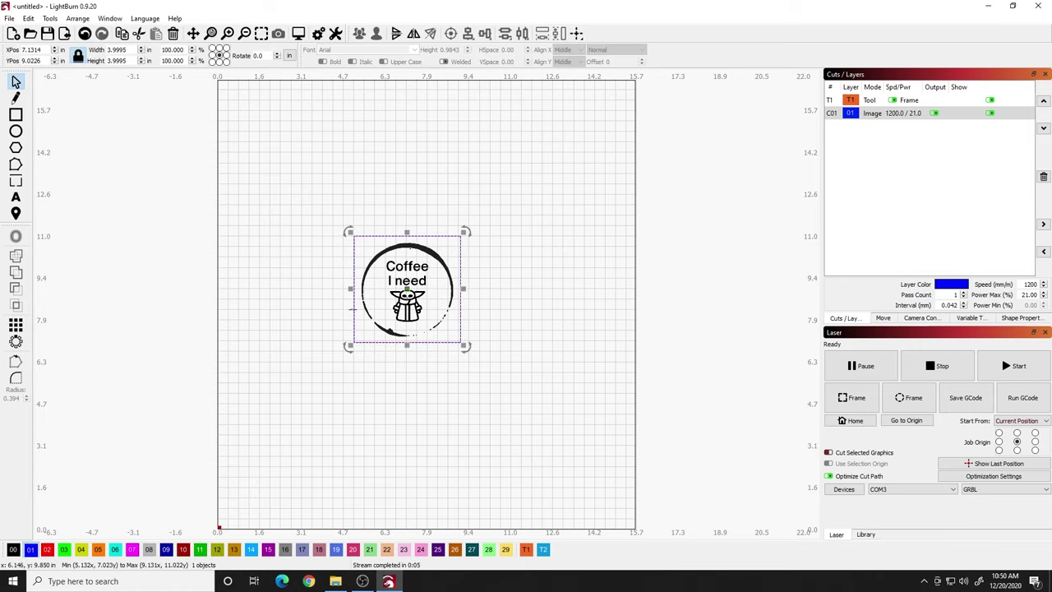
pyautogui.click(533, 296)
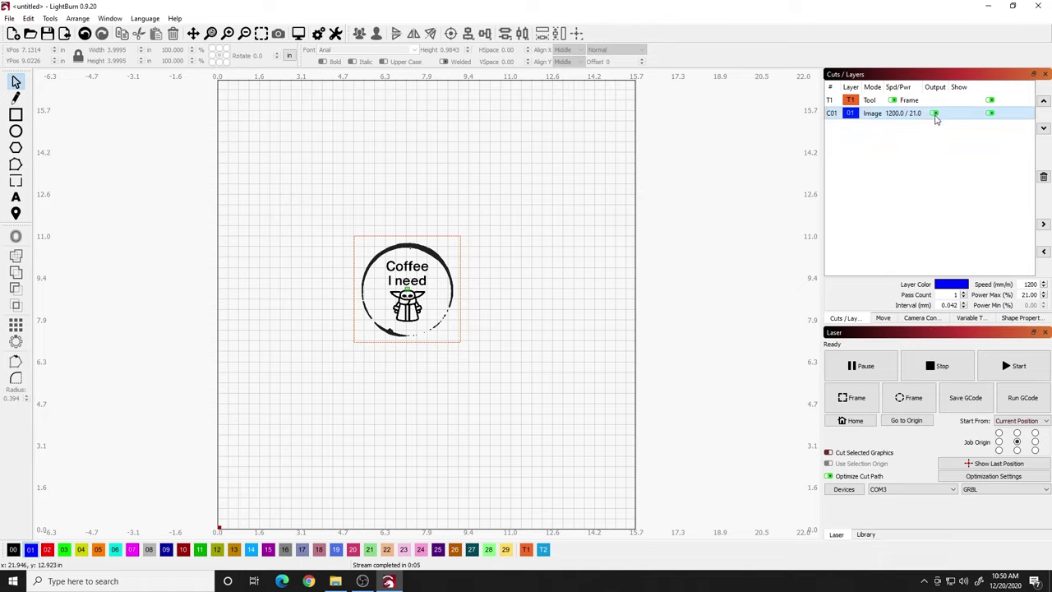
# Toggle layer C01's Output switch off and back on twice
pyautogui.click(935, 114)
pyautogui.click(934, 114)
pyautogui.click(934, 113)
pyautogui.click(935, 114)
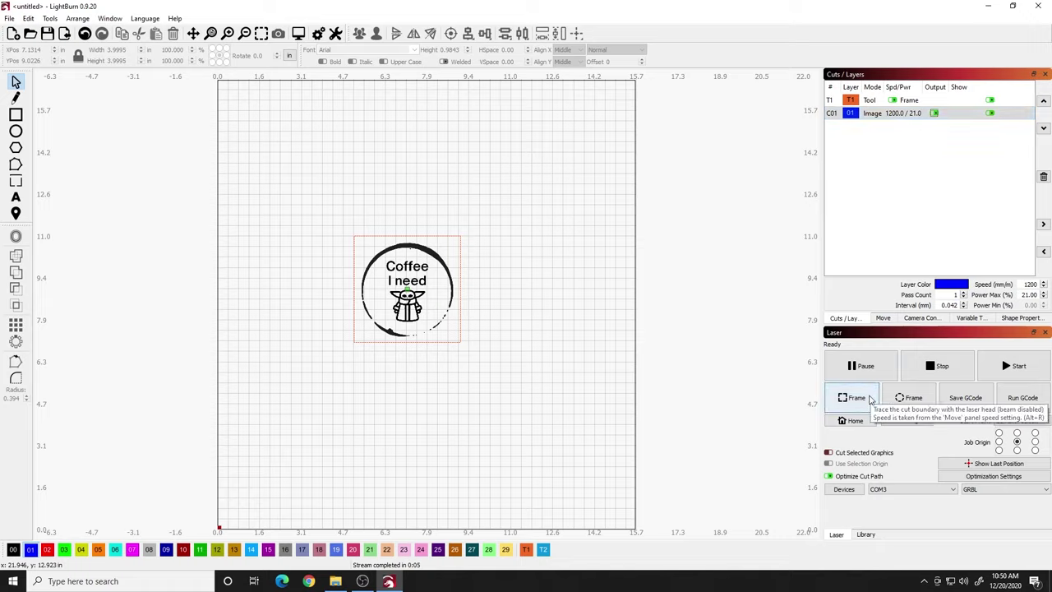
# Run a framing pass of the coffee coaster job with the laser head
pyautogui.click(875, 378)
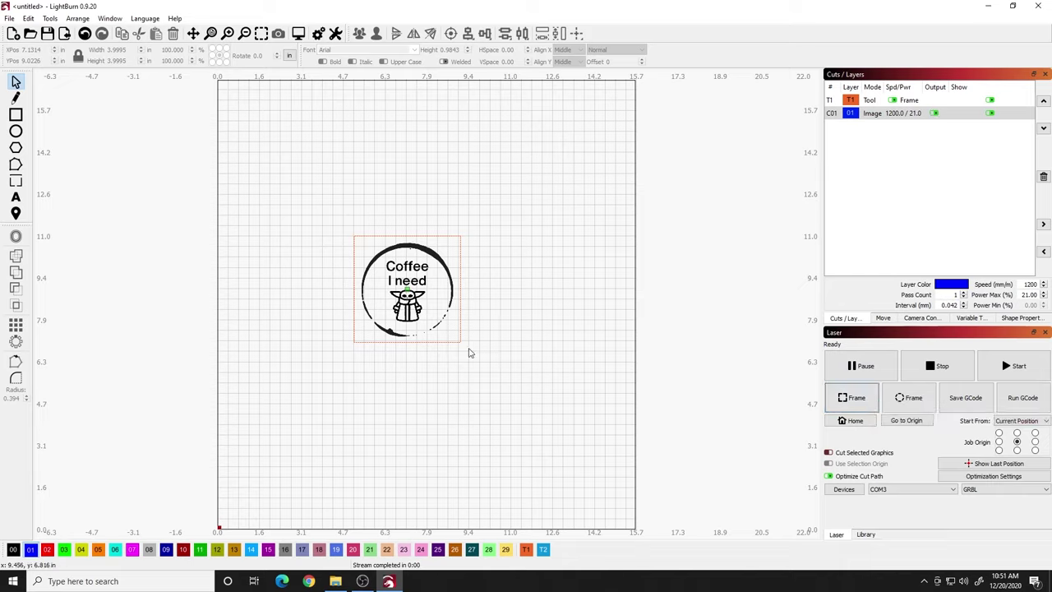